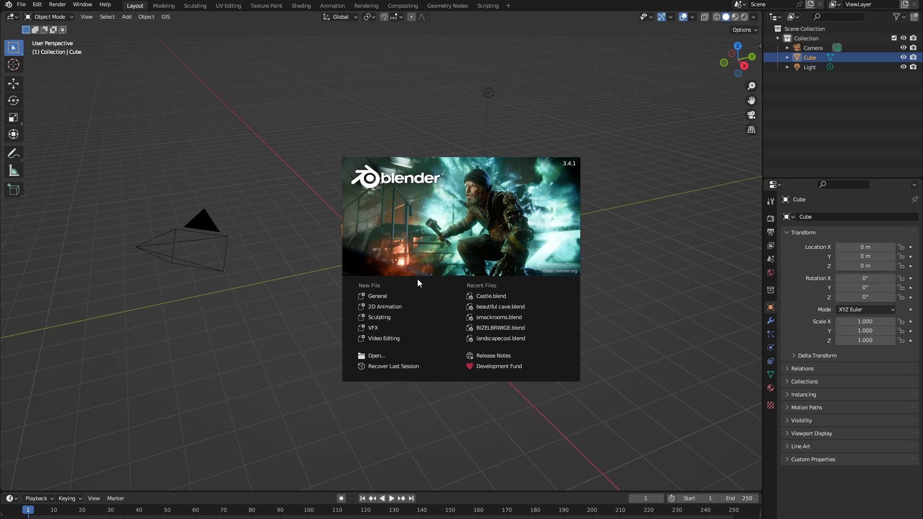
Start a new General scene and orbit the view around the default cube.
{"action": "left_click", "coordinate": [394, 294]}
{"action": "middle_click_drag", "start_coordinate": [394, 293], "coordinate": [304, 205]}
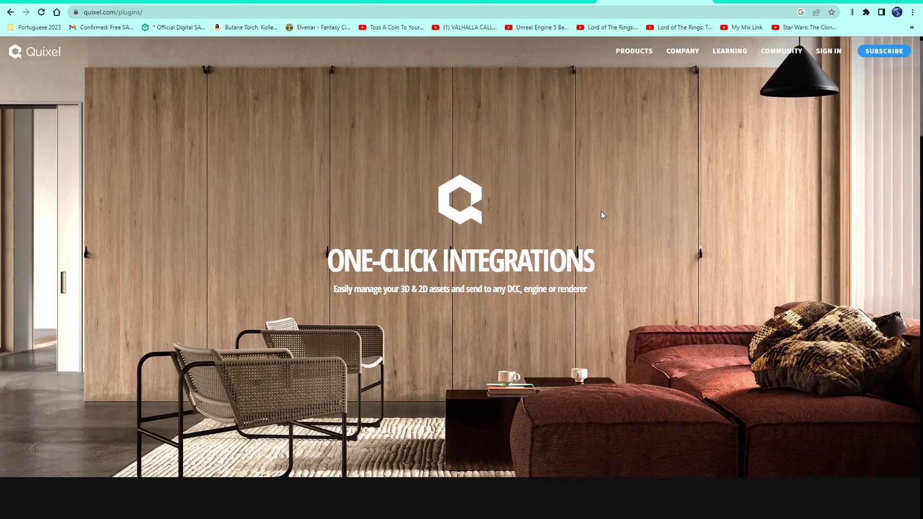
Scroll Quixel's plugins page down to the Bridge Plugins list showing Blender plugin v3.6.
{"action": "scroll", "coordinate": [601, 215], "scroll_direction": "down", "scroll_amount": 4}
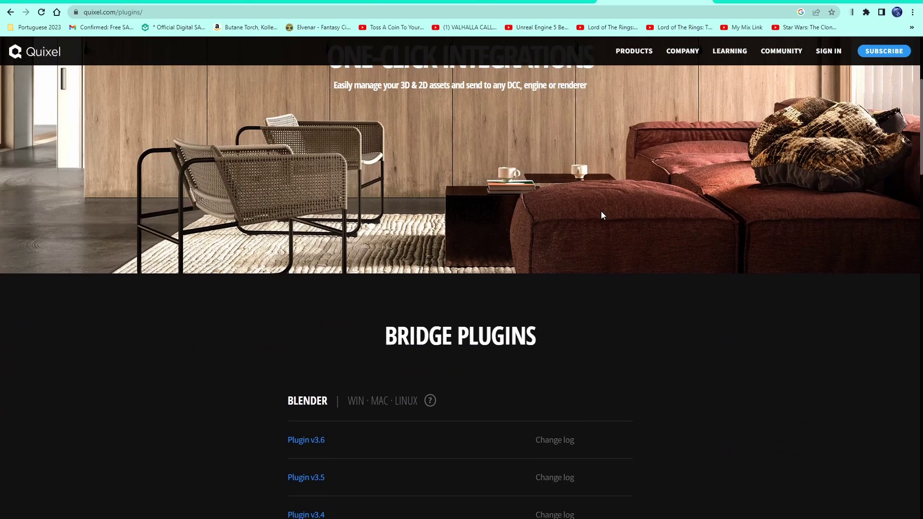
{"action": "scroll", "coordinate": [601, 212], "scroll_direction": "down", "scroll_amount": 5}
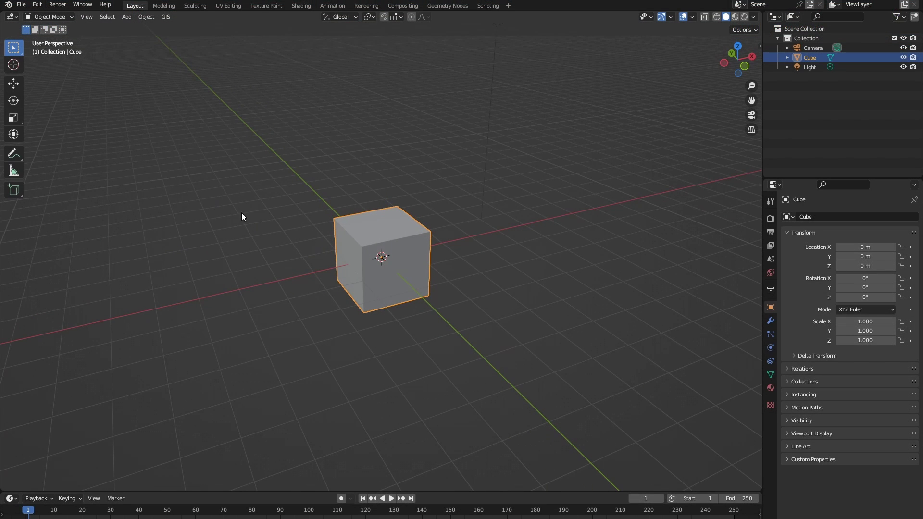
{"action": "left_click", "coordinate": [21, 5]}
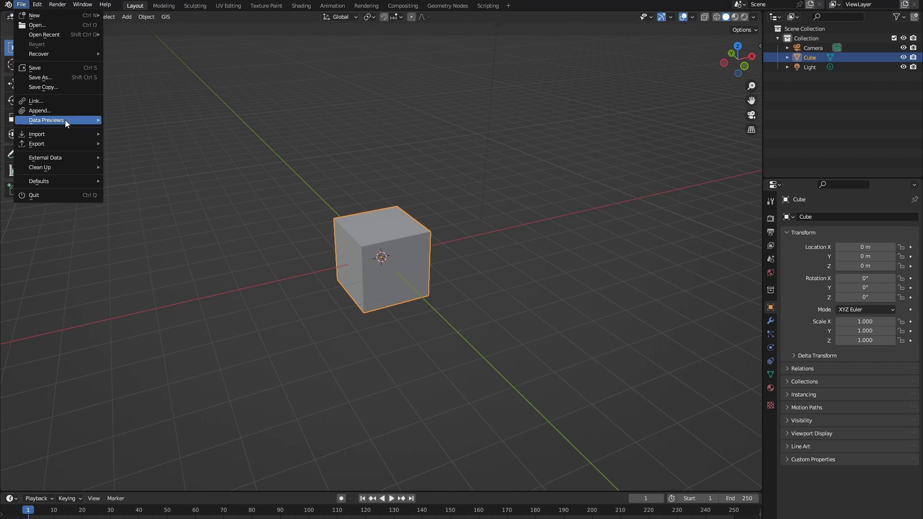
{"action": "mouse_move", "coordinate": [62, 131]}
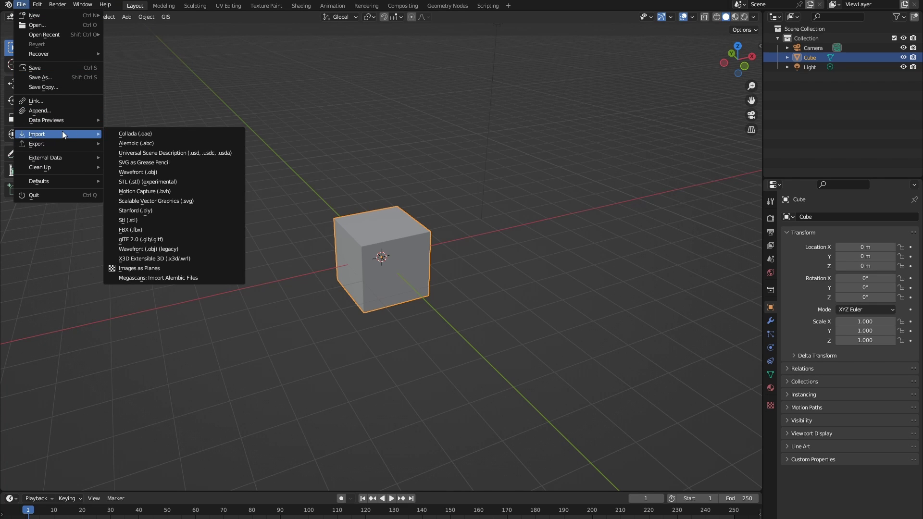
{"action": "left_click", "coordinate": [172, 279]}
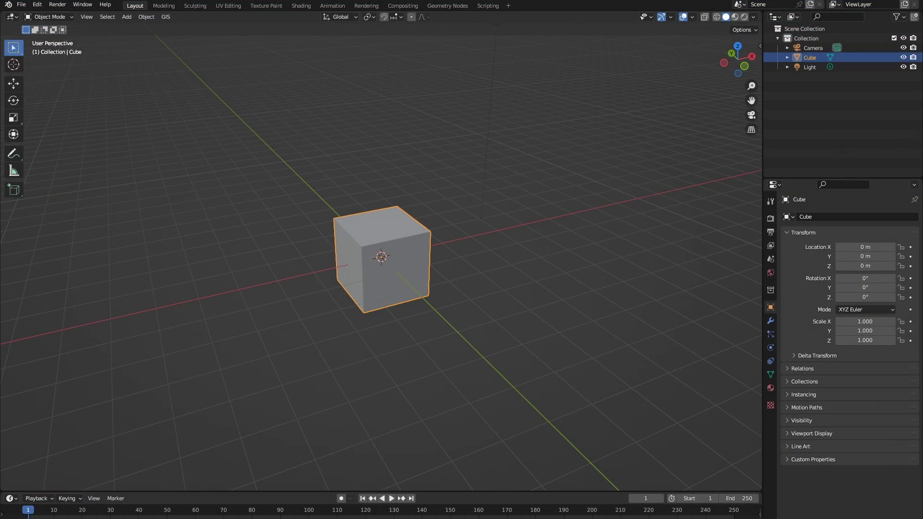
Search Windows for 'bridge' and launch the Quixel Bridge app.
{"action": "key", "text": "super"}
{"action": "type", "text": "bridge"}
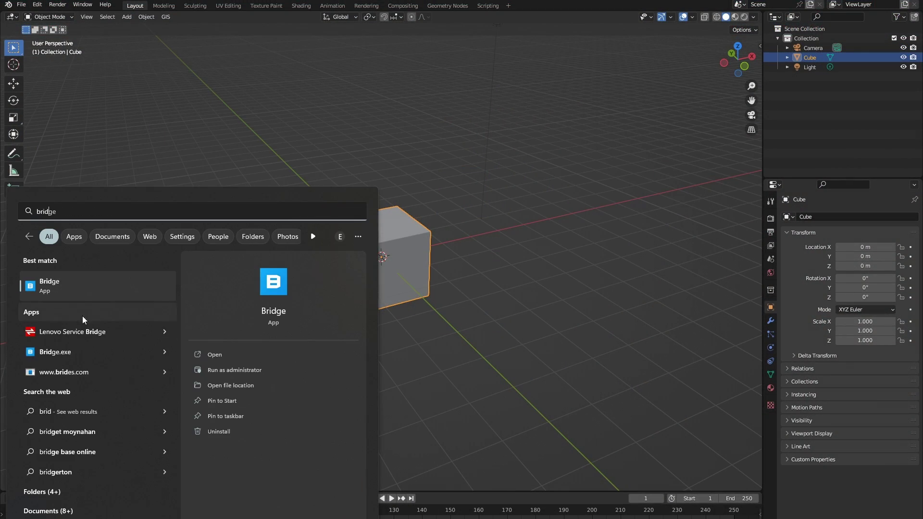
{"action": "left_click", "coordinate": [105, 288]}
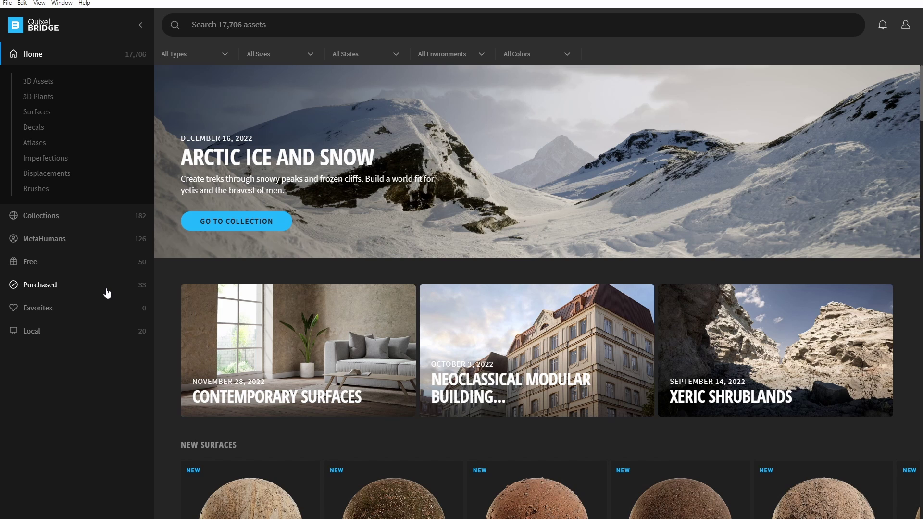
Search Bridge for 'mine', open the Modular Mine Tunnel details and show its resolution choices.
{"action": "left_click", "coordinate": [209, 24]}
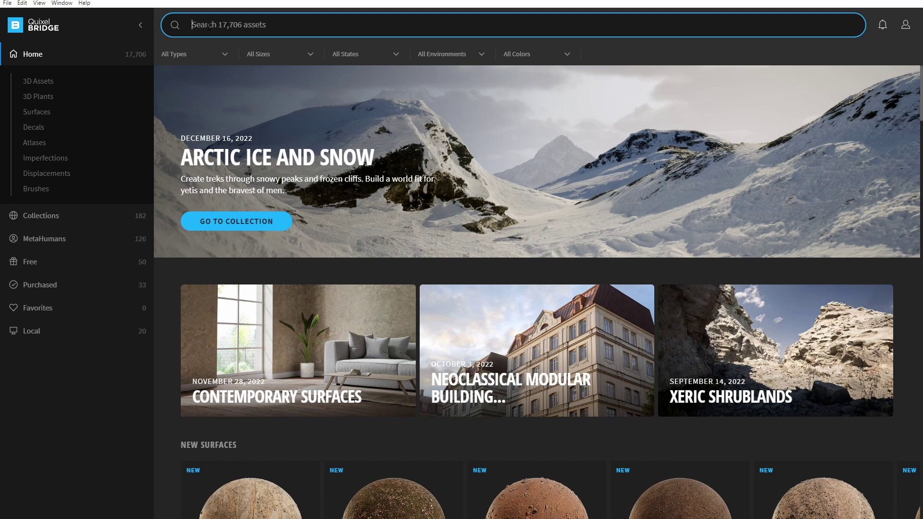
{"action": "type", "text": "mine"}
{"action": "key", "text": "Return"}
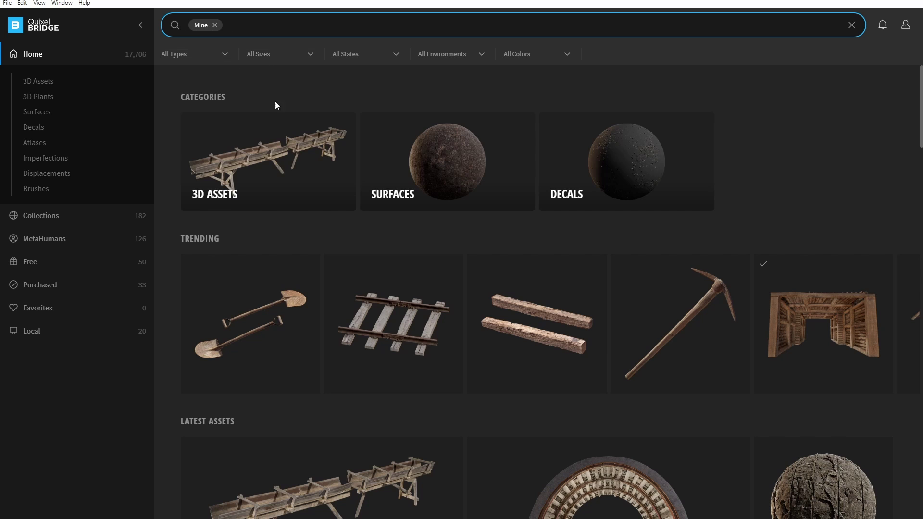
{"action": "scroll", "coordinate": [305, 204], "scroll_direction": "down", "scroll_amount": 15}
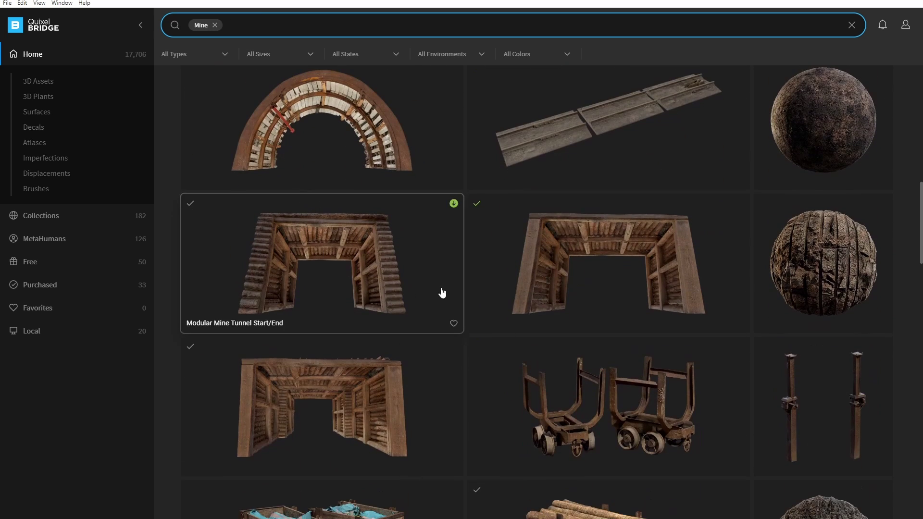
{"action": "left_click", "coordinate": [509, 258]}
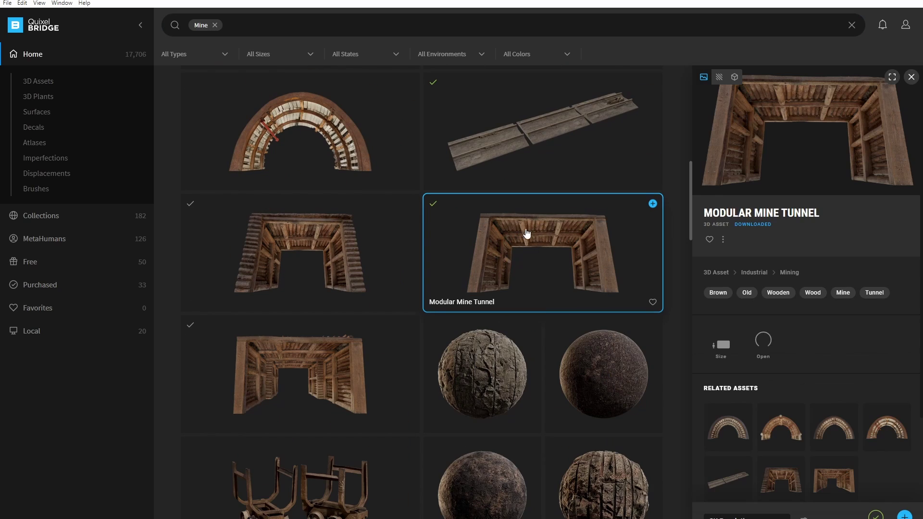
{"action": "left_click", "coordinate": [745, 517]}
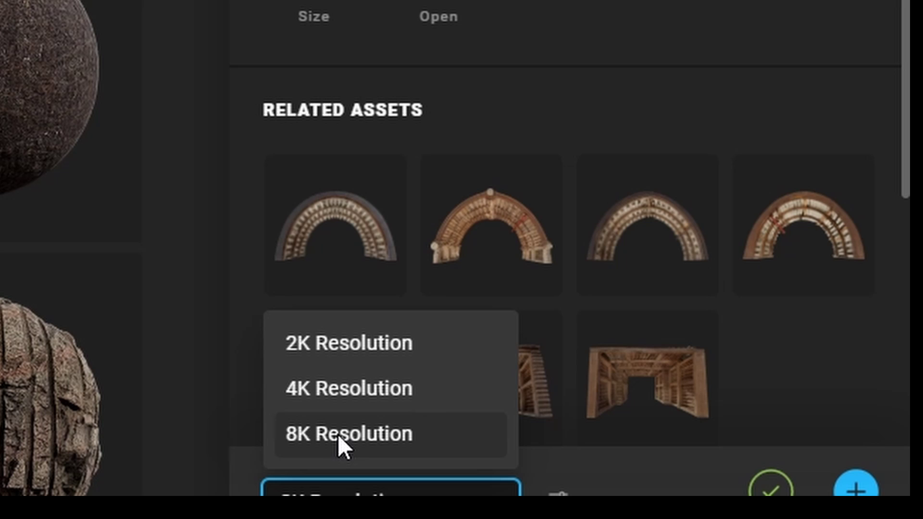
Pick a texture resolution and download the Modular Mine Tunnel.
{"action": "left_click", "coordinate": [669, 492]}
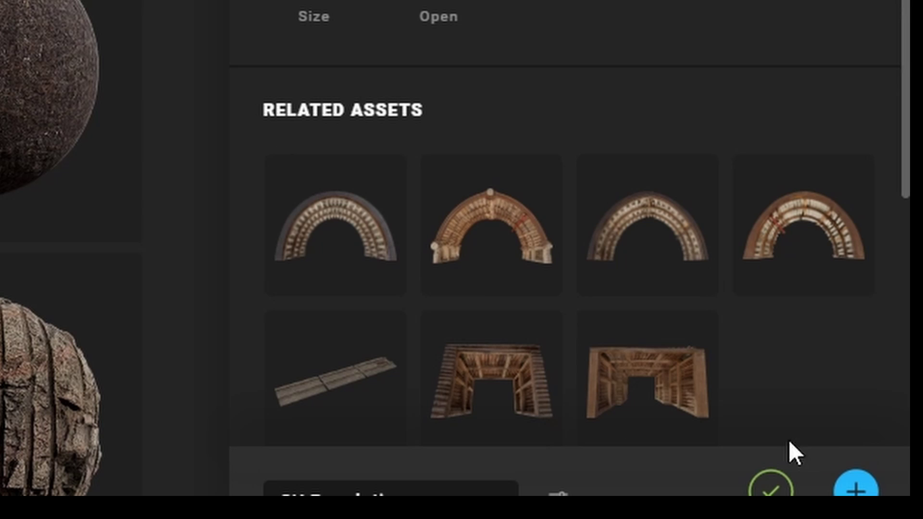
{"action": "left_click", "coordinate": [770, 488]}
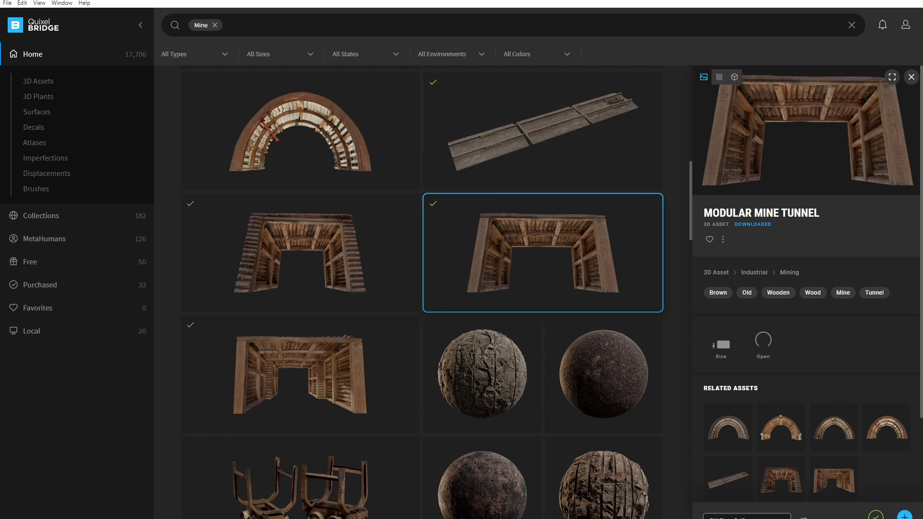
In Blender, delete the default cube and run File > Import > Megascans: Import Alembic Files.
{"action": "left_click", "coordinate": [388, 518]}
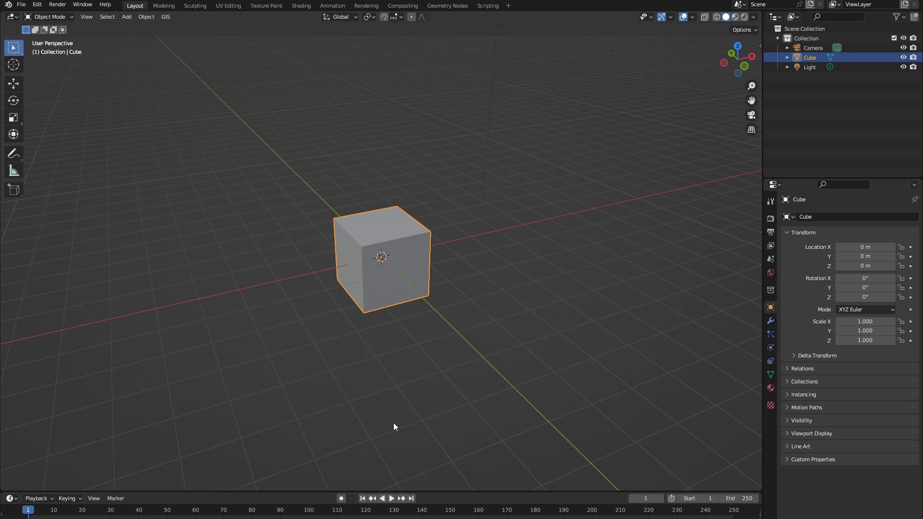
{"action": "key", "text": "Delete"}
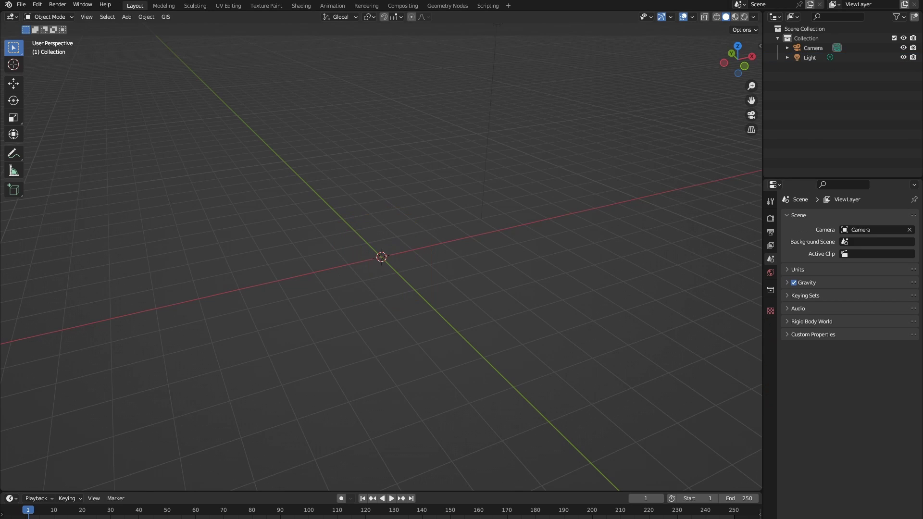
{"action": "left_click", "coordinate": [21, 5]}
{"action": "mouse_move", "coordinate": [54, 131]}
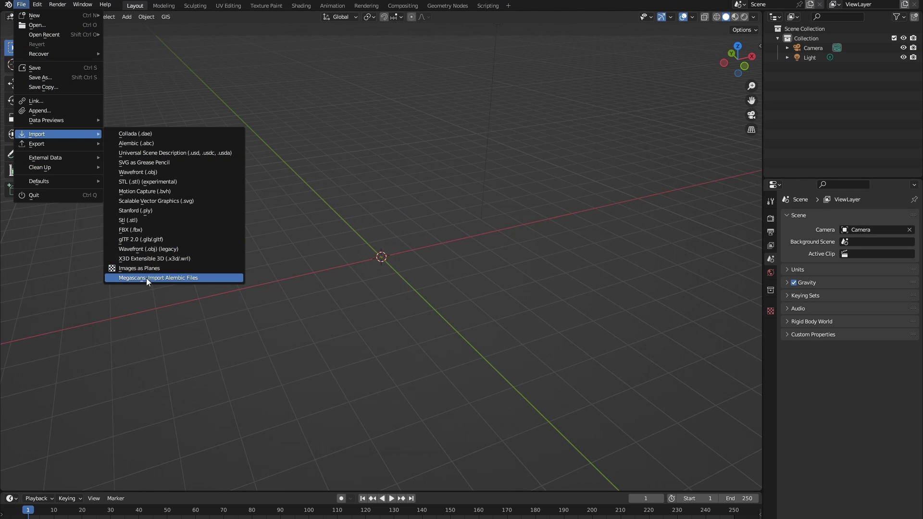
{"action": "left_click", "coordinate": [159, 277]}
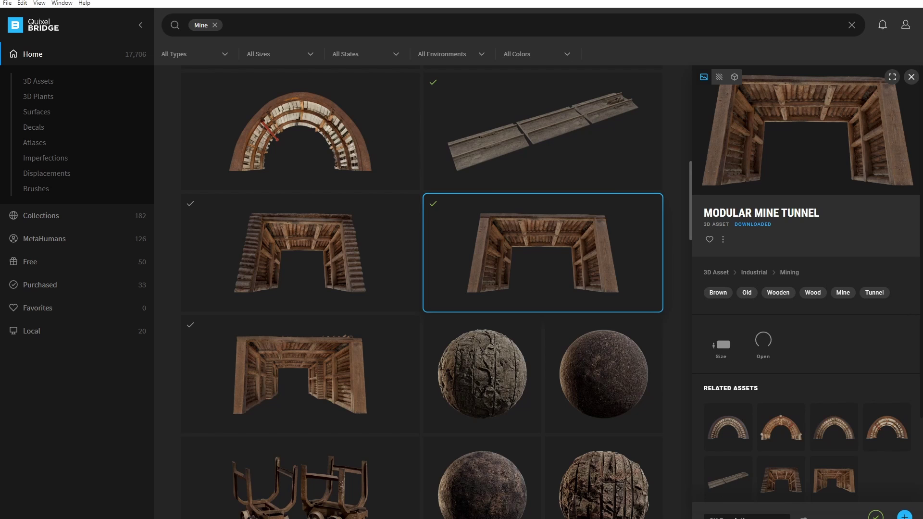
Export the Modular Mine Tunnel from Bridge to Blender and return to Blender.
{"action": "left_click", "coordinate": [905, 515]}
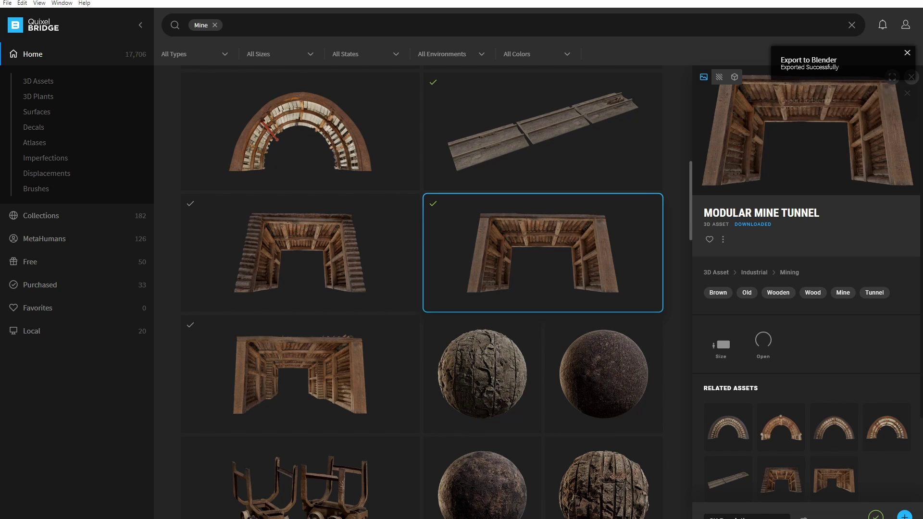
{"action": "mouse_move", "coordinate": [406, 518]}
{"action": "left_click", "coordinate": [298, 518]}
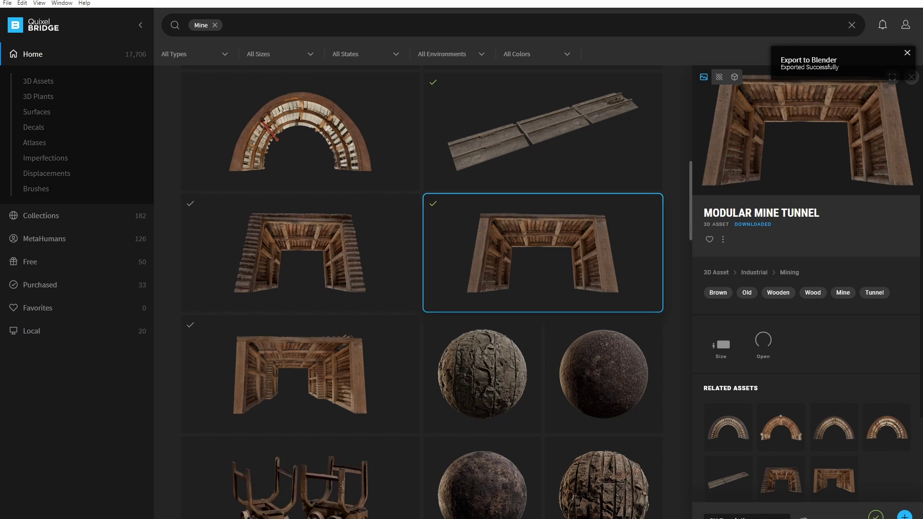
Orbit and zoom around the imported mine tunnel from above, low side and far side.
{"action": "middle_click_drag", "start_coordinate": [239, 337], "coordinate": [323, 387]}
{"action": "scroll", "coordinate": [327, 399], "scroll_direction": "up", "scroll_amount": 5}
{"action": "middle_click_drag", "start_coordinate": [337, 433], "coordinate": [292, 390]}
{"action": "scroll", "coordinate": [413, 386], "scroll_direction": "down", "scroll_amount": 4}
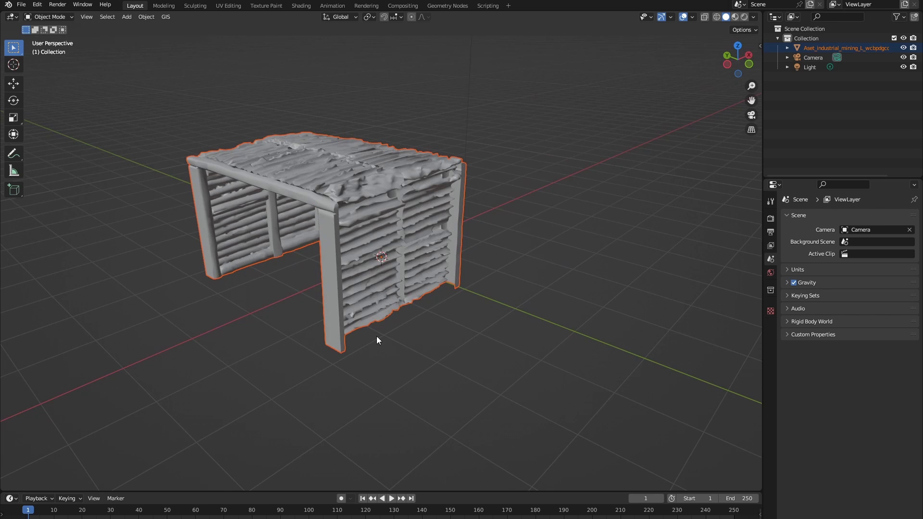
{"action": "middle_click_drag", "start_coordinate": [376, 336], "coordinate": [693, 111]}
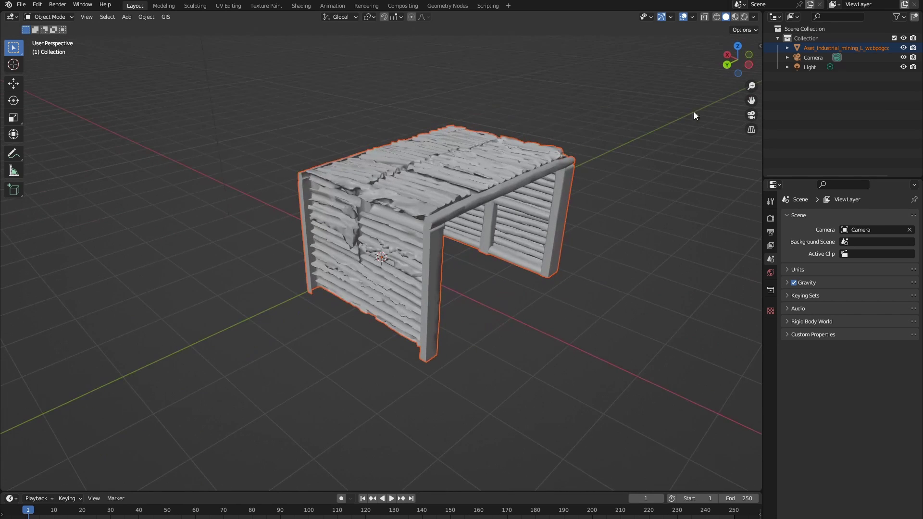
Switch to material preview and inspect the slatted wall and roof up close.
{"action": "left_click", "coordinate": [736, 17]}
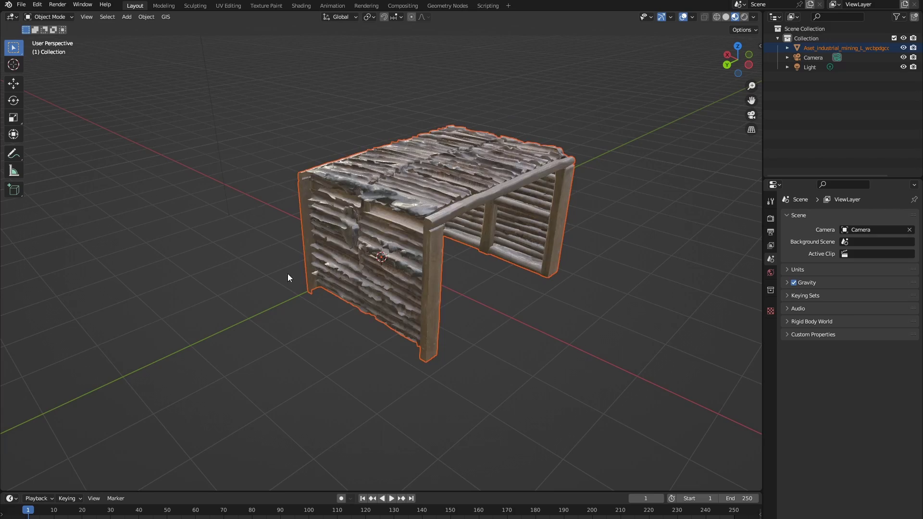
{"action": "middle_click_drag", "start_coordinate": [287, 277], "coordinate": [556, 276]}
{"action": "scroll", "coordinate": [405, 288], "scroll_direction": "up", "scroll_amount": 6}
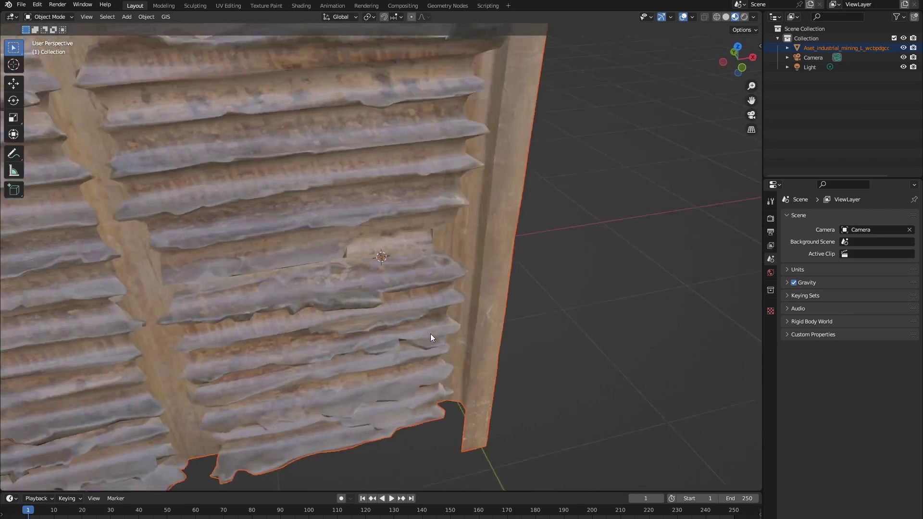
{"action": "middle_click_drag", "start_coordinate": [430, 333], "coordinate": [487, 358]}
{"action": "middle_click_drag", "start_coordinate": [496, 318], "coordinate": [505, 245]}
{"action": "scroll", "coordinate": [572, 294], "scroll_direction": "down", "scroll_amount": 5}
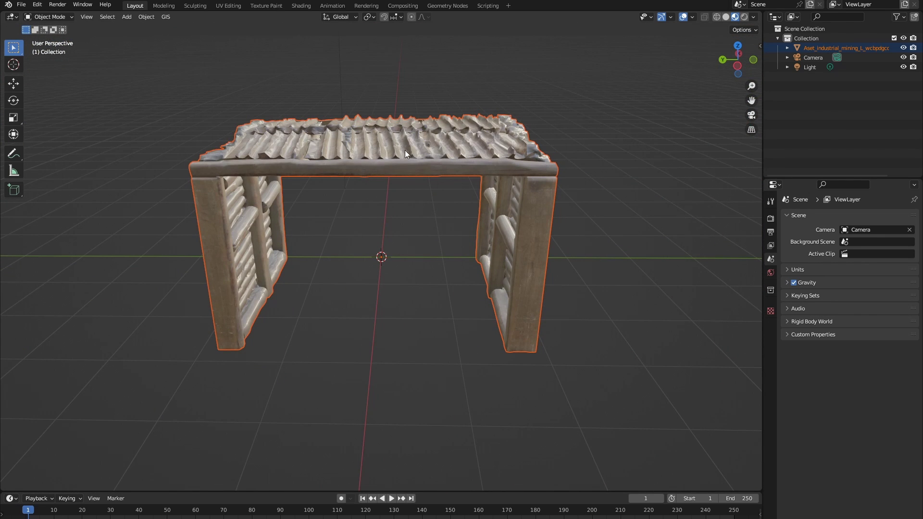
In the Shading workspace, select the mine structure and frame its shader nodes.
{"action": "left_click", "coordinate": [302, 6]}
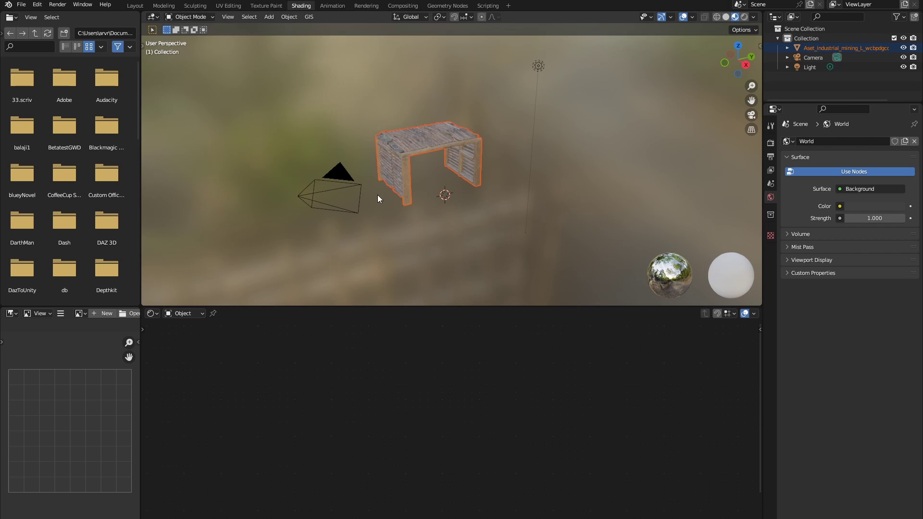
{"action": "left_click", "coordinate": [433, 137]}
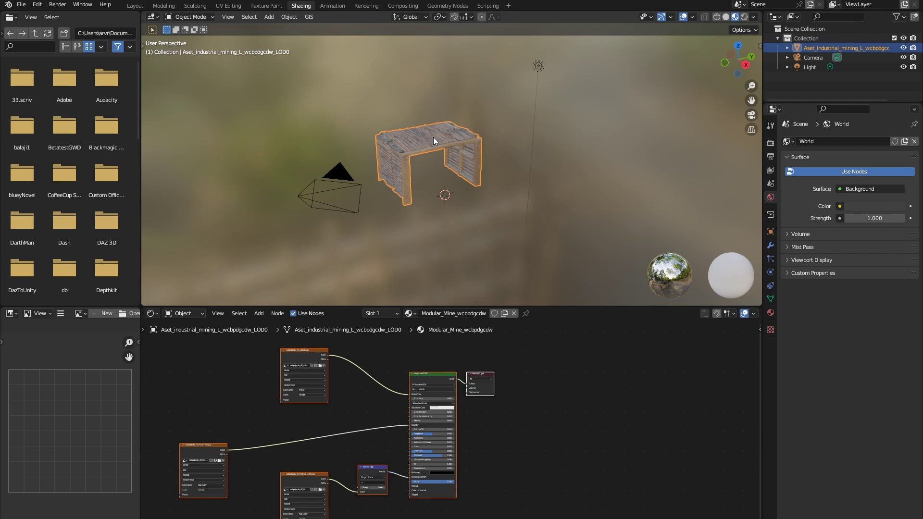
{"action": "middle_click_drag", "start_coordinate": [511, 421], "coordinate": [575, 410]}
{"action": "scroll", "coordinate": [546, 404], "scroll_direction": "up", "scroll_amount": 2}
{"action": "scroll", "coordinate": [547, 404], "scroll_direction": "down", "scroll_amount": 3}
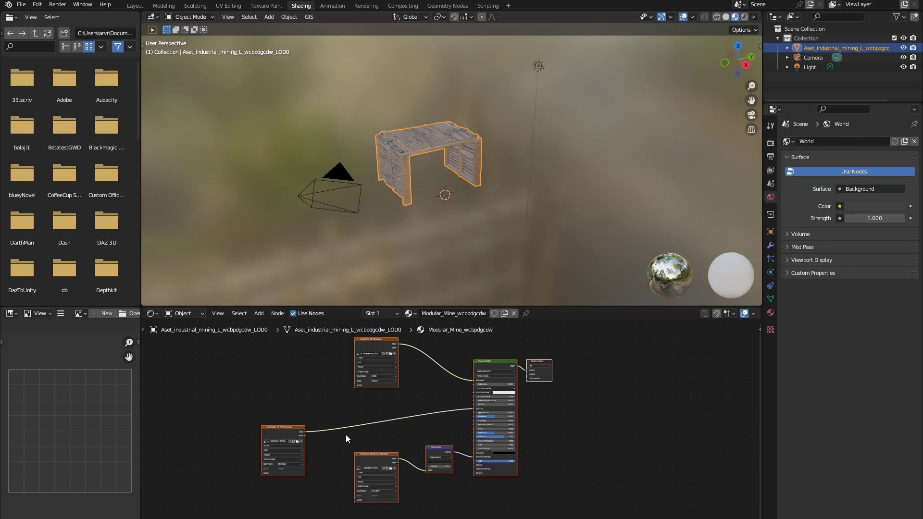
{"action": "scroll", "coordinate": [431, 405], "scroll_direction": "up", "scroll_amount": 2}
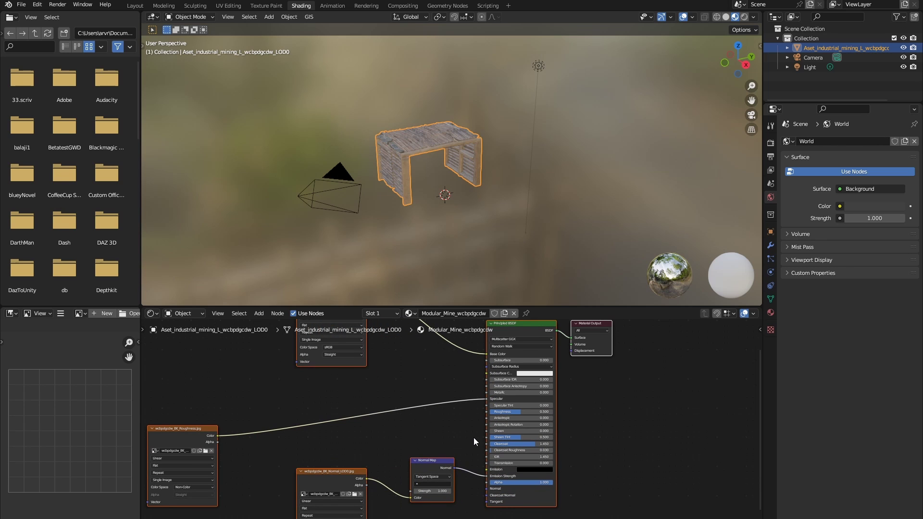
{"action": "scroll", "coordinate": [416, 266], "scroll_direction": "up", "scroll_amount": 4}
Set the Principled BSDF Clearcoat to 0 and check the reduced shine on the model.
{"action": "middle_click_drag", "start_coordinate": [417, 265], "coordinate": [467, 254]}
{"action": "scroll", "coordinate": [455, 284], "scroll_direction": "up", "scroll_amount": 4}
{"action": "scroll", "coordinate": [467, 254], "scroll_direction": "down", "scroll_amount": 1}
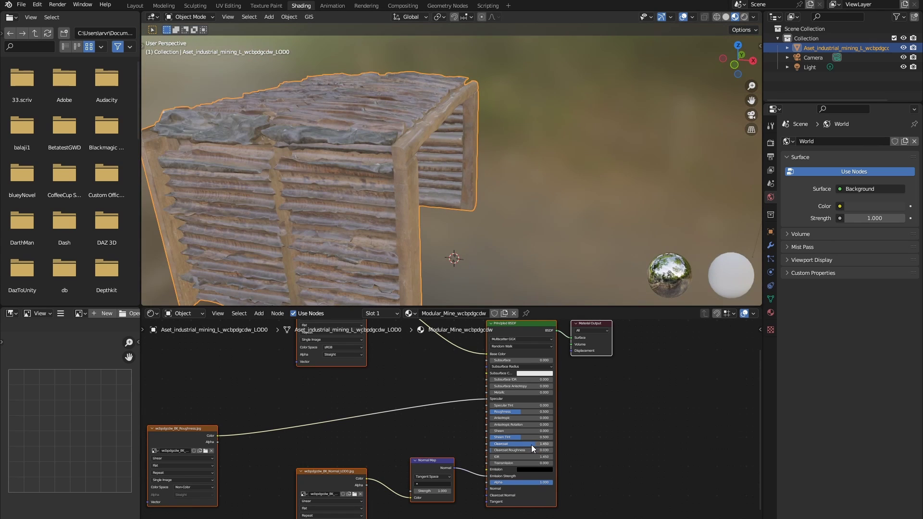
{"action": "left_click_drag", "start_coordinate": [530, 444], "coordinate": [483, 444]}
{"action": "middle_click_drag", "start_coordinate": [361, 225], "coordinate": [382, 229]}
{"action": "scroll", "coordinate": [618, 455], "scroll_direction": "down", "scroll_amount": 1}
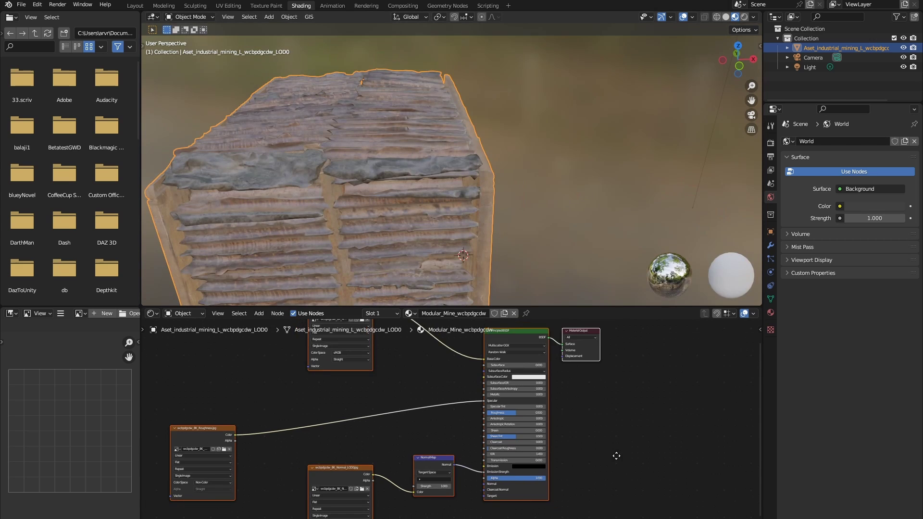
{"action": "middle_click_drag", "start_coordinate": [615, 455], "coordinate": [623, 419]}
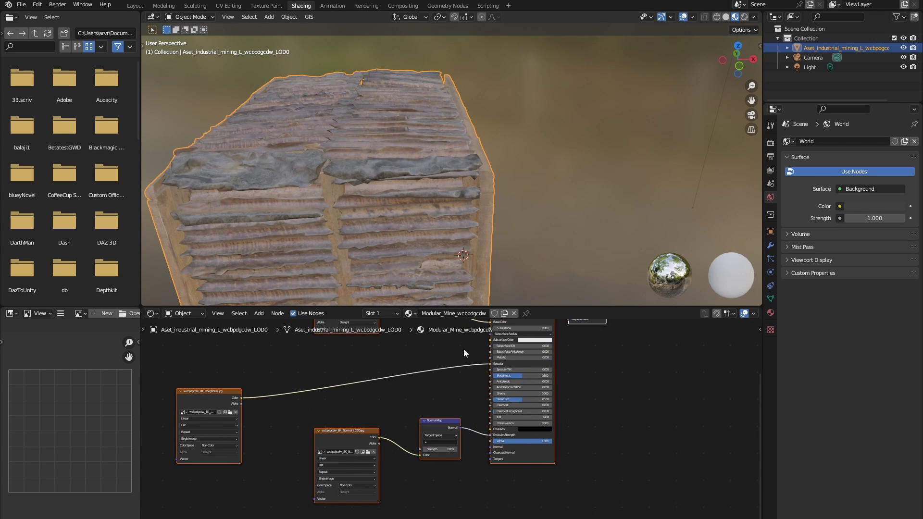
Cut the roughness texture's Specular link and connect it to the Roughness input instead.
{"action": "right_click_drag", "start_coordinate": [395, 383], "coordinate": [397, 385], "text": "ctrl"}
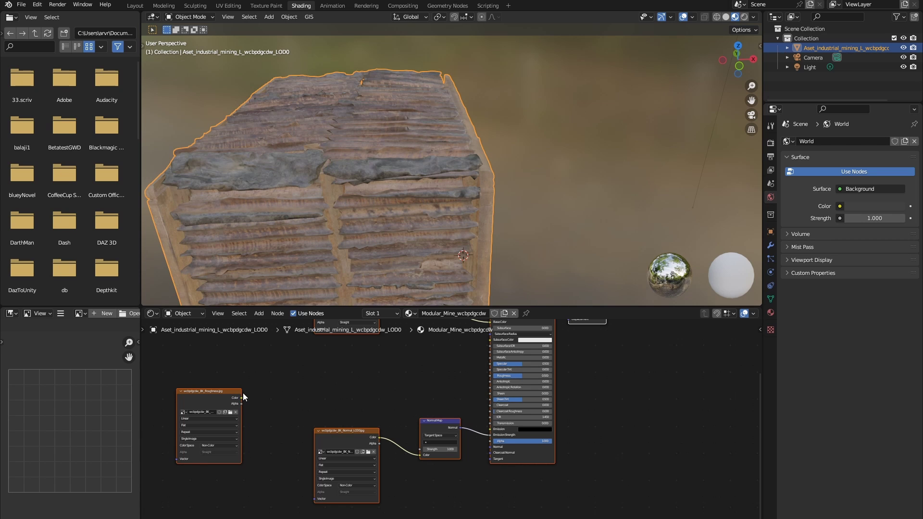
{"action": "left_click_drag", "start_coordinate": [242, 398], "coordinate": [491, 373]}
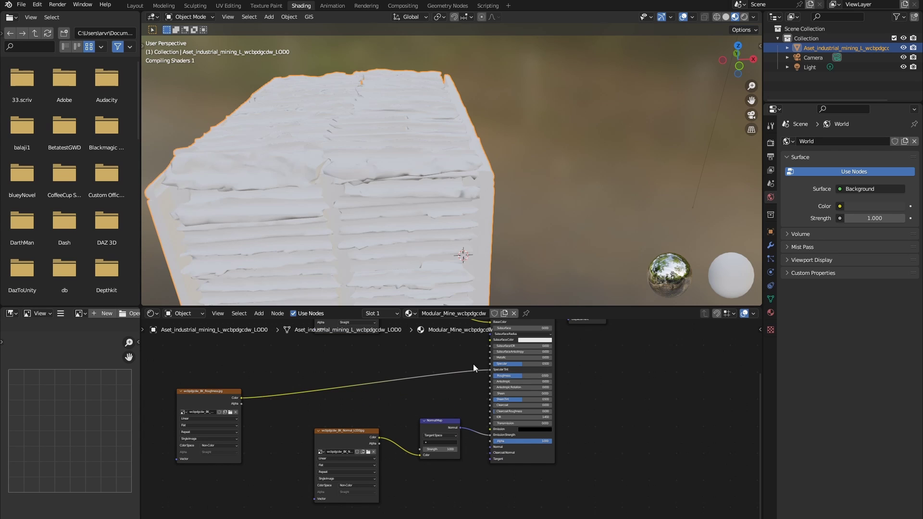
{"action": "key", "text": "ctrl+z"}
{"action": "left_click_drag", "start_coordinate": [241, 398], "coordinate": [490, 375]}
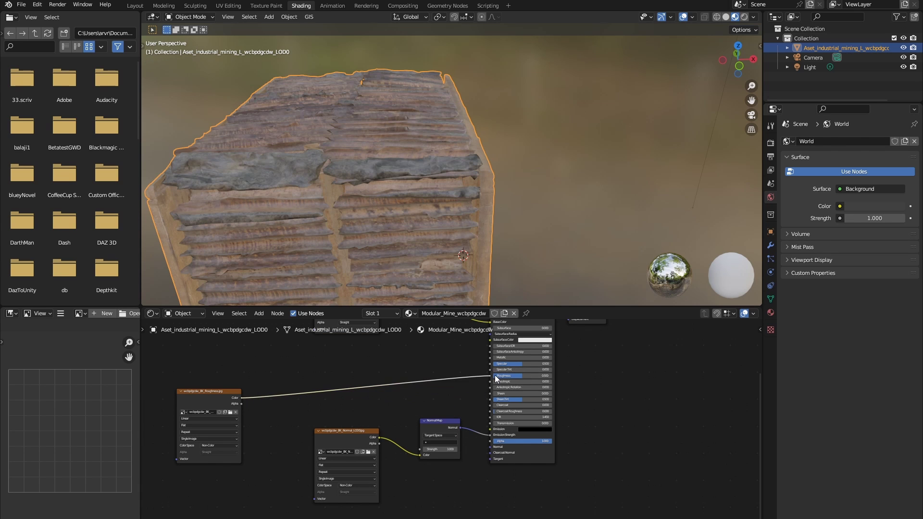
{"action": "middle_click_drag", "start_coordinate": [355, 221], "coordinate": [380, 201]}
{"action": "scroll", "coordinate": [380, 200], "scroll_direction": "up", "scroll_amount": 5}
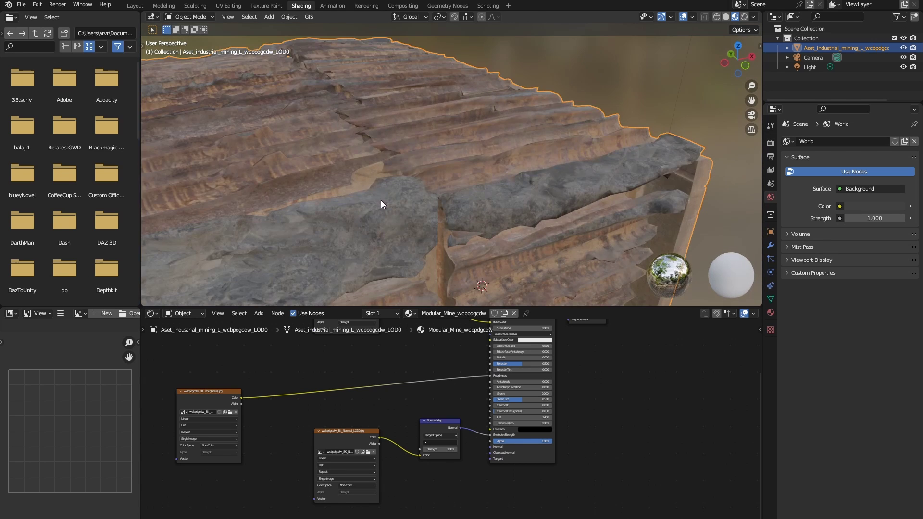
{"action": "scroll", "coordinate": [381, 200], "scroll_direction": "down", "scroll_amount": 5}
Move the Normal Map output from Emission Strength to the Principled BSDF Normal input.
{"action": "middle_click_drag", "start_coordinate": [393, 407], "coordinate": [374, 381]}
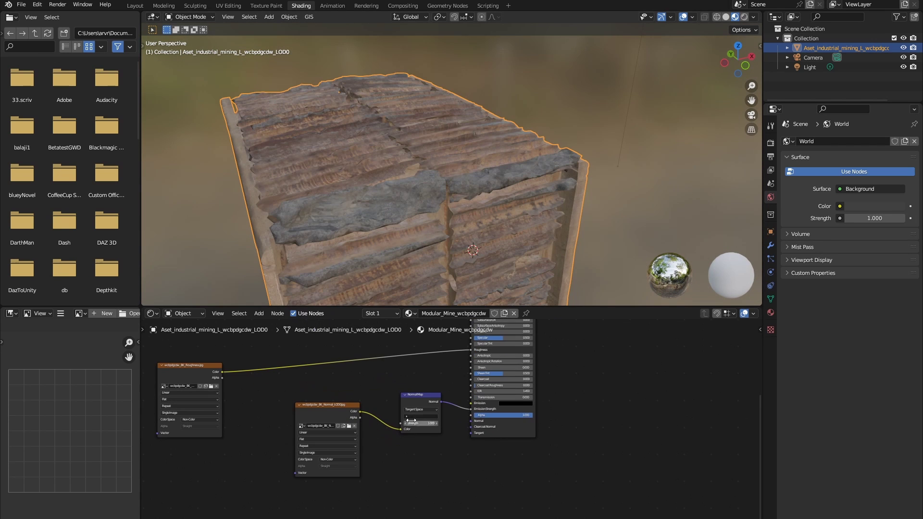
{"action": "right_click_drag", "start_coordinate": [452, 411], "coordinate": [450, 410], "text": "ctrl"}
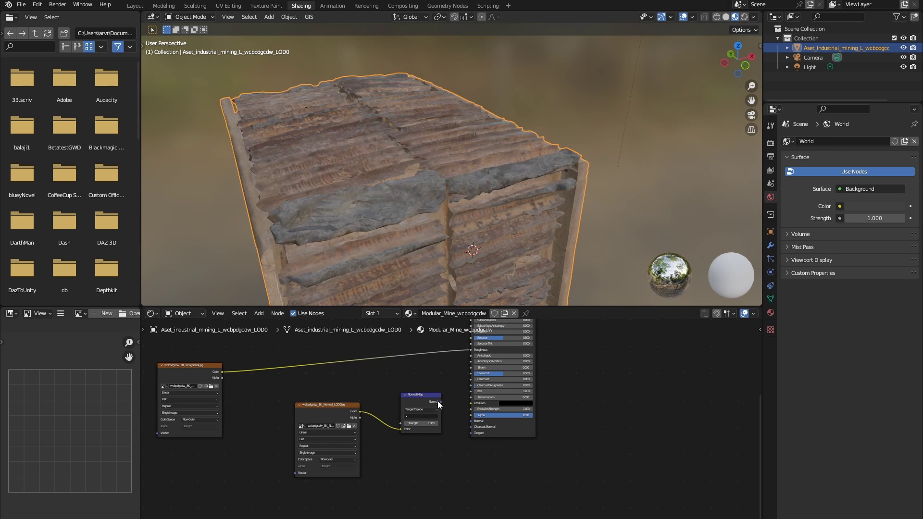
{"action": "left_click_drag", "start_coordinate": [439, 402], "coordinate": [470, 421]}
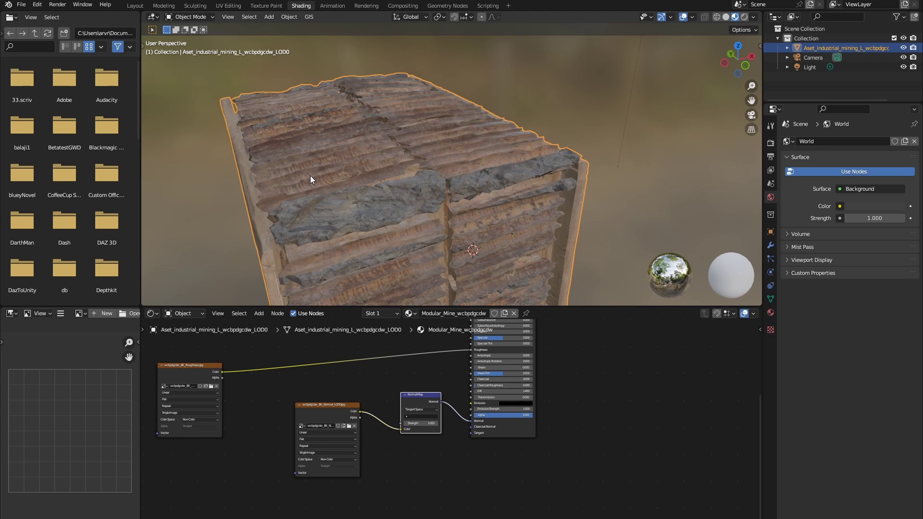
{"action": "middle_click_drag", "start_coordinate": [310, 175], "coordinate": [428, 176]}
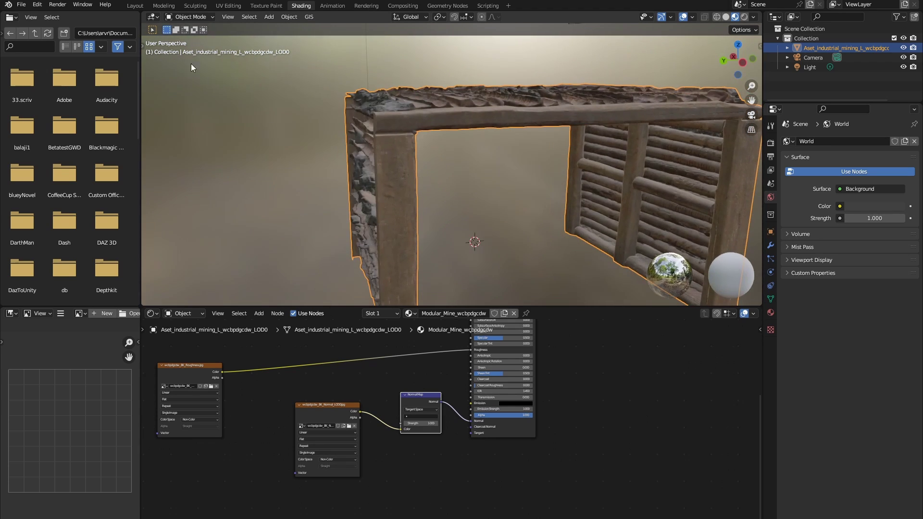
Return to the Layout workspace and orbit the mine tunnel through the wall and over the roof.
{"action": "left_click", "coordinate": [136, 7]}
{"action": "scroll", "coordinate": [377, 260], "scroll_direction": "up", "scroll_amount": 5}
{"action": "mouse_move", "coordinate": [402, 267]}
{"action": "middle_mouse_down"}
{"action": "mouse_move", "coordinate": [458, 280]}
{"action": "mouse_move", "coordinate": [412, 290]}
{"action": "mouse_move", "coordinate": [267, 264]}
{"action": "mouse_move", "coordinate": [430, 274]}
{"action": "mouse_move", "coordinate": [221, 303]}
{"action": "mouse_move", "coordinate": [404, 283]}
{"action": "mouse_move", "coordinate": [288, 263]}
{"action": "mouse_move", "coordinate": [461, 339]}
{"action": "middle_mouse_up"}
{"action": "scroll", "coordinate": [460, 340], "scroll_direction": "up", "scroll_amount": 5}
{"action": "scroll", "coordinate": [435, 361], "scroll_direction": "up", "scroll_amount": 2}
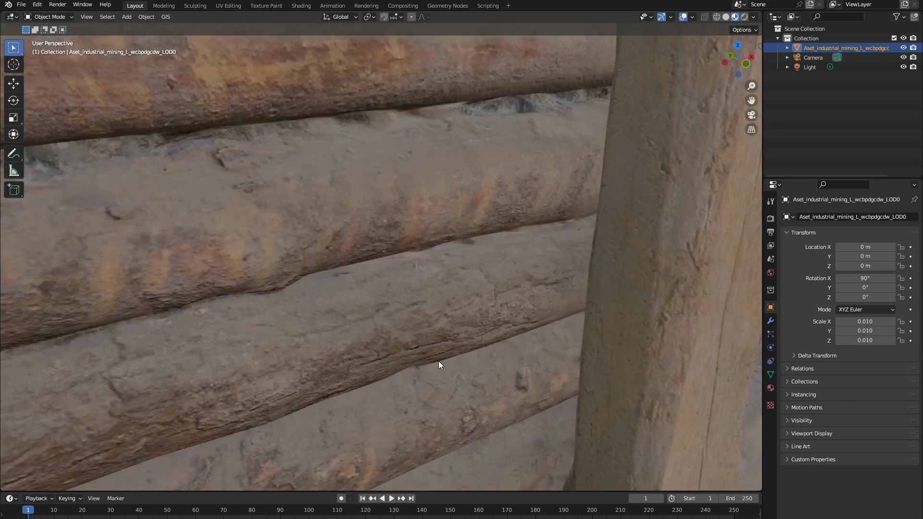
{"action": "scroll", "coordinate": [445, 364], "scroll_direction": "up", "scroll_amount": 3}
{"action": "scroll", "coordinate": [469, 373], "scroll_direction": "down", "scroll_amount": 8}
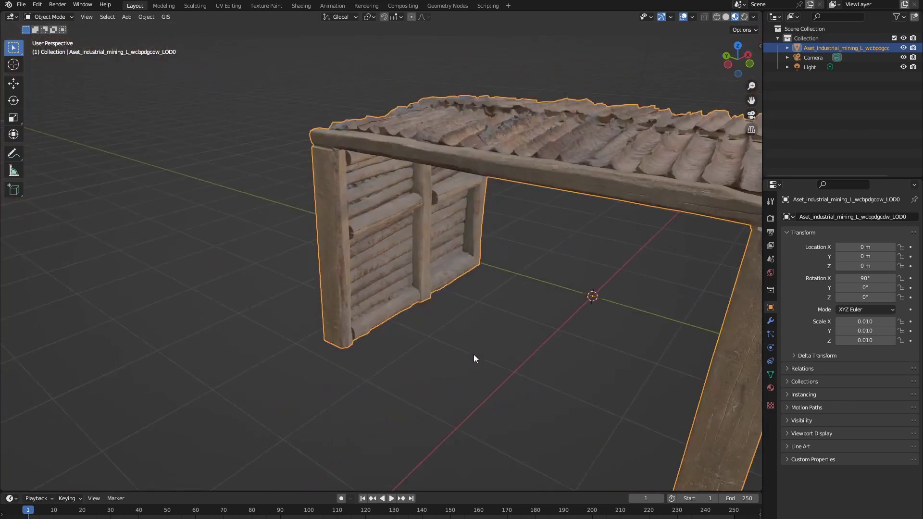
{"action": "middle_click_drag", "start_coordinate": [475, 358], "coordinate": [357, 329]}
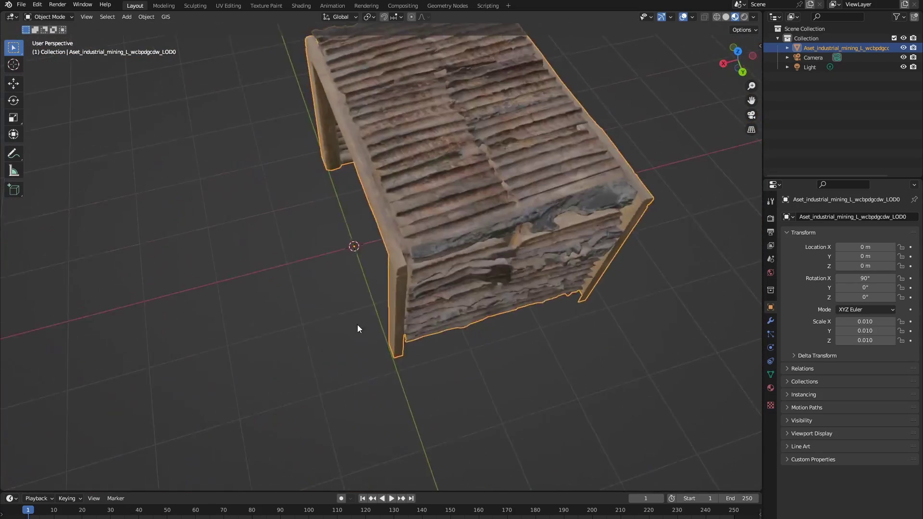
{"action": "scroll", "coordinate": [357, 328], "scroll_direction": "up", "scroll_amount": 5}
Inspect the matte underside of the log roof, then deselect the mine structure.
{"action": "middle_click_drag", "start_coordinate": [402, 361], "coordinate": [392, 397]}
{"action": "scroll", "coordinate": [347, 385], "scroll_direction": "down", "scroll_amount": 3}
{"action": "scroll", "coordinate": [292, 384], "scroll_direction": "up", "scroll_amount": 1}
{"action": "scroll", "coordinate": [292, 384], "scroll_direction": "down", "scroll_amount": 1}
{"action": "scroll", "coordinate": [292, 385], "scroll_direction": "up", "scroll_amount": 6}
{"action": "scroll", "coordinate": [325, 408], "scroll_direction": "down", "scroll_amount": 5}
{"action": "left_click", "coordinate": [392, 397]}
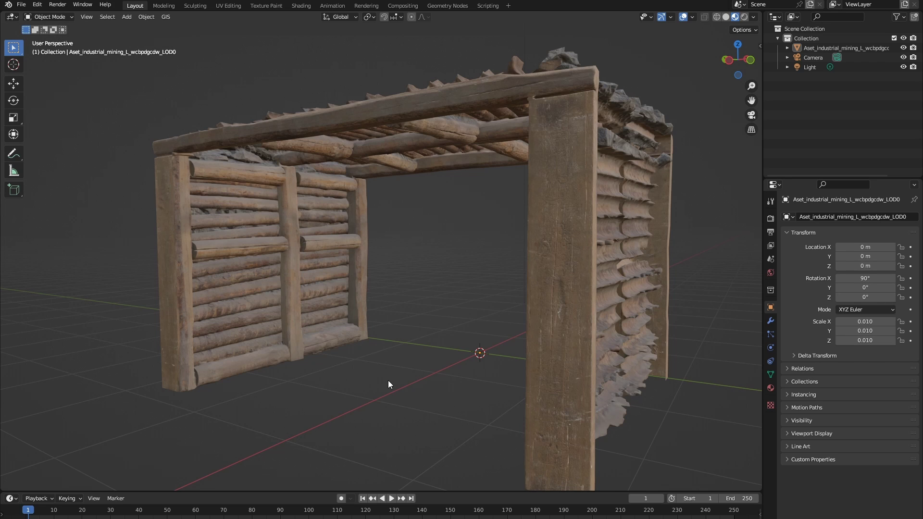
{"action": "left_click", "coordinate": [544, 233]}
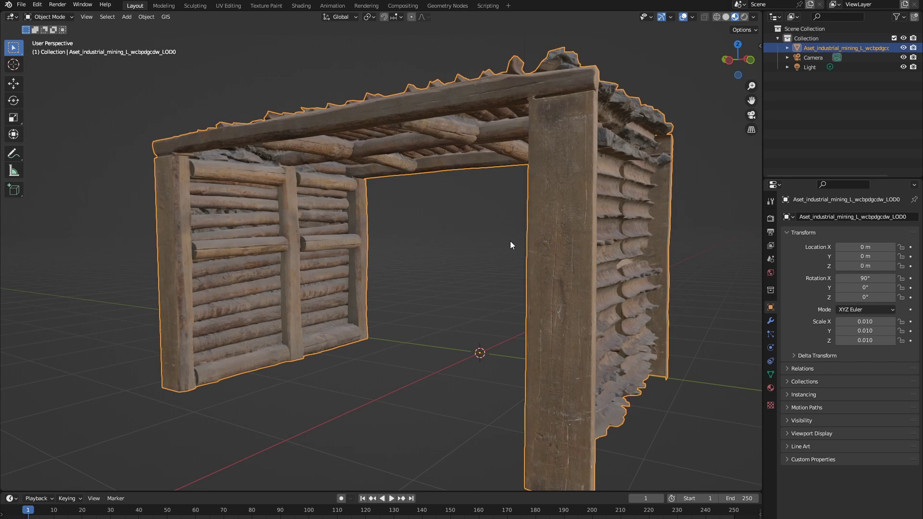
{"action": "left_click", "coordinate": [382, 304]}
{"action": "middle_click_drag", "start_coordinate": [381, 304], "coordinate": [447, 335]}
{"action": "scroll", "coordinate": [428, 304], "scroll_direction": "down", "scroll_amount": 4}
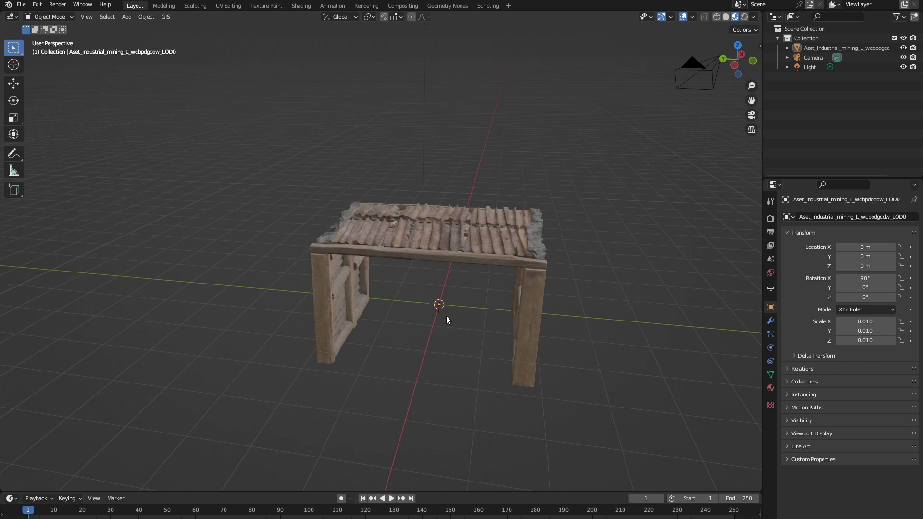
{"action": "middle_click_drag", "start_coordinate": [446, 316], "coordinate": [449, 296]}
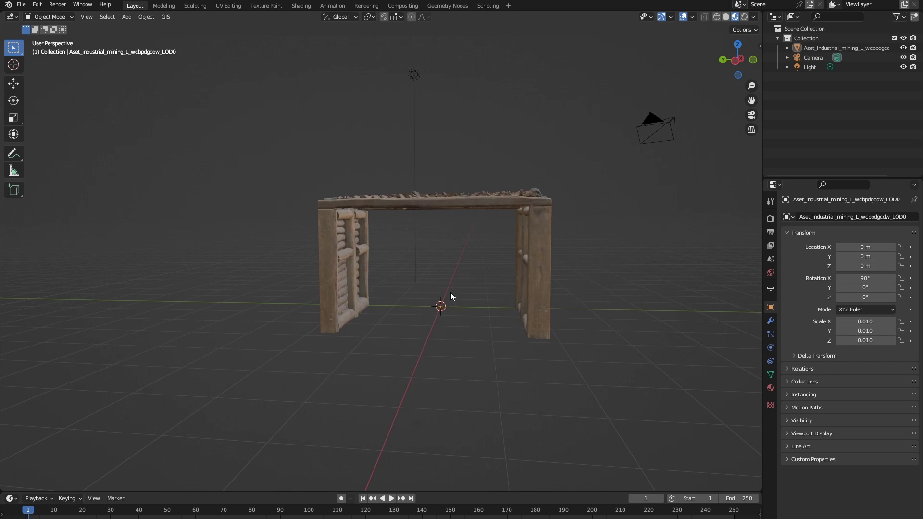